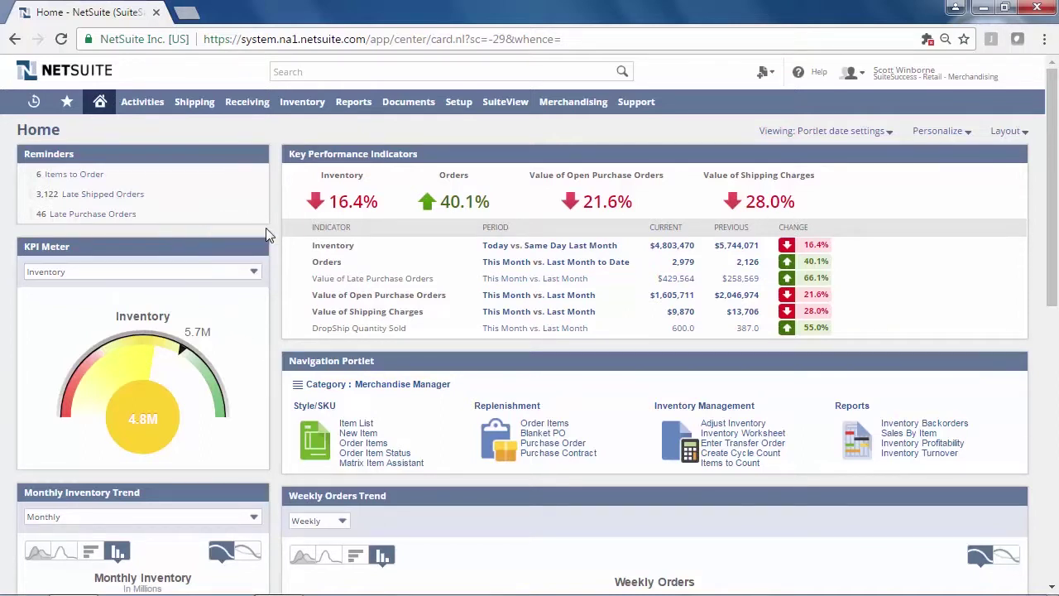
Open the inventory value's Inventory Valuation Summary report in a new tab, review it, then close it
right_click(685, 251)
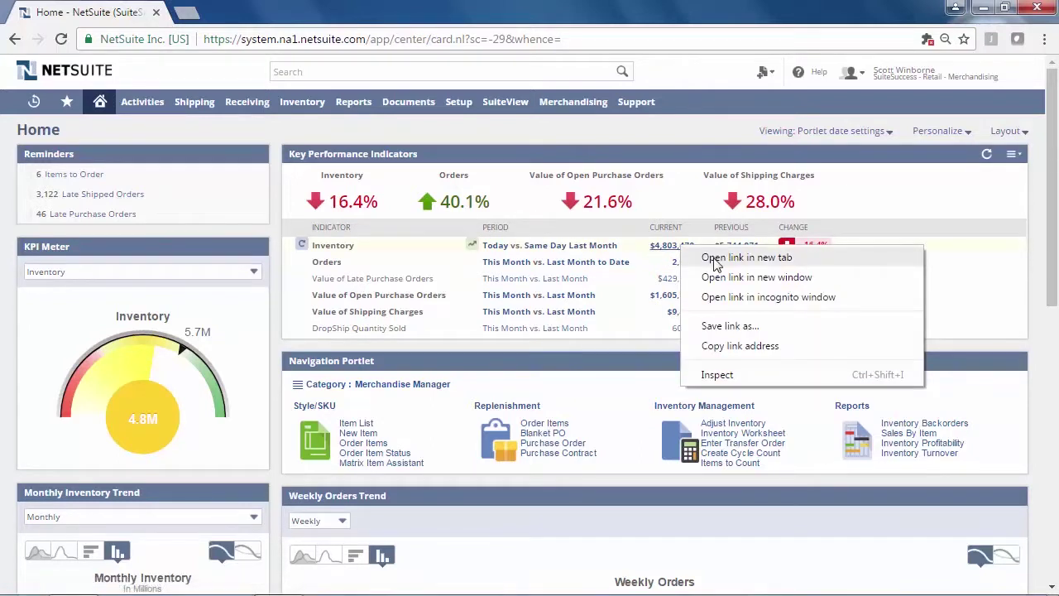
click(709, 257)
click(248, 12)
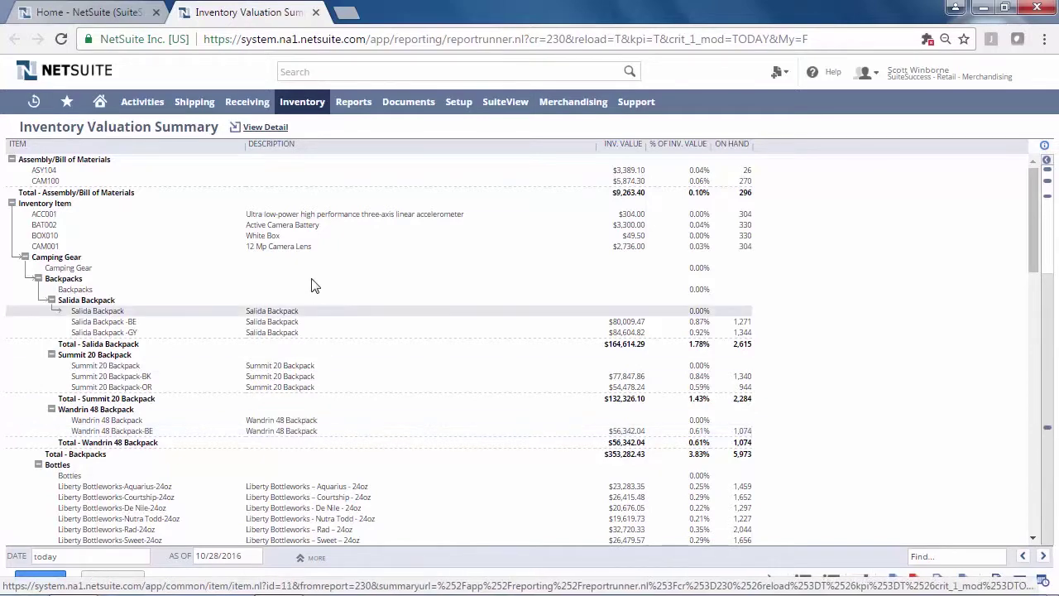
click(315, 12)
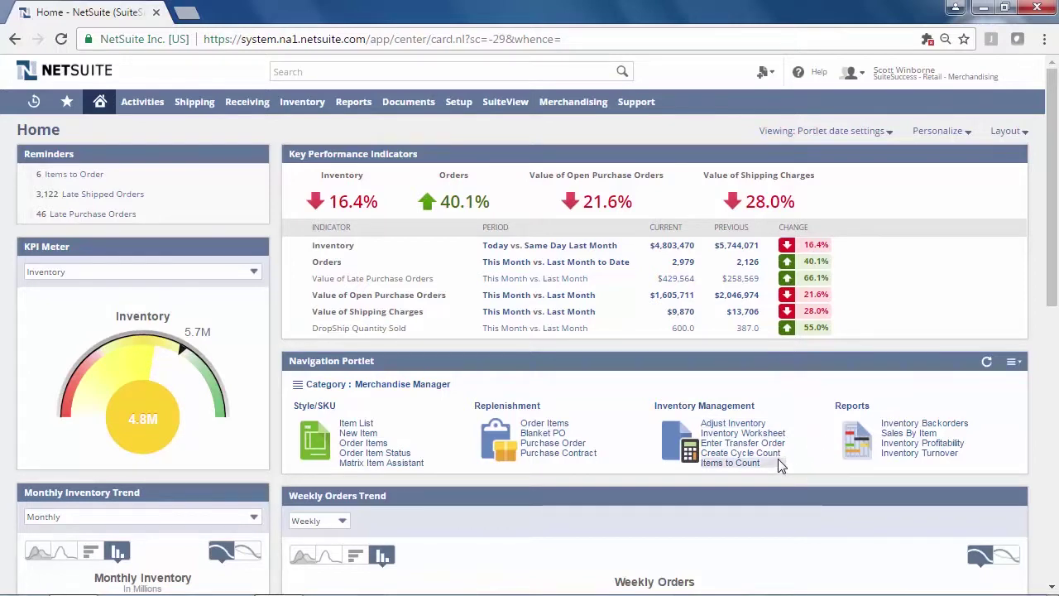
Switch the KPI Meter to Value of Open Purchase Orders, reading 1.6M on a 2.0M scale
scroll(789, 463, down, 2)
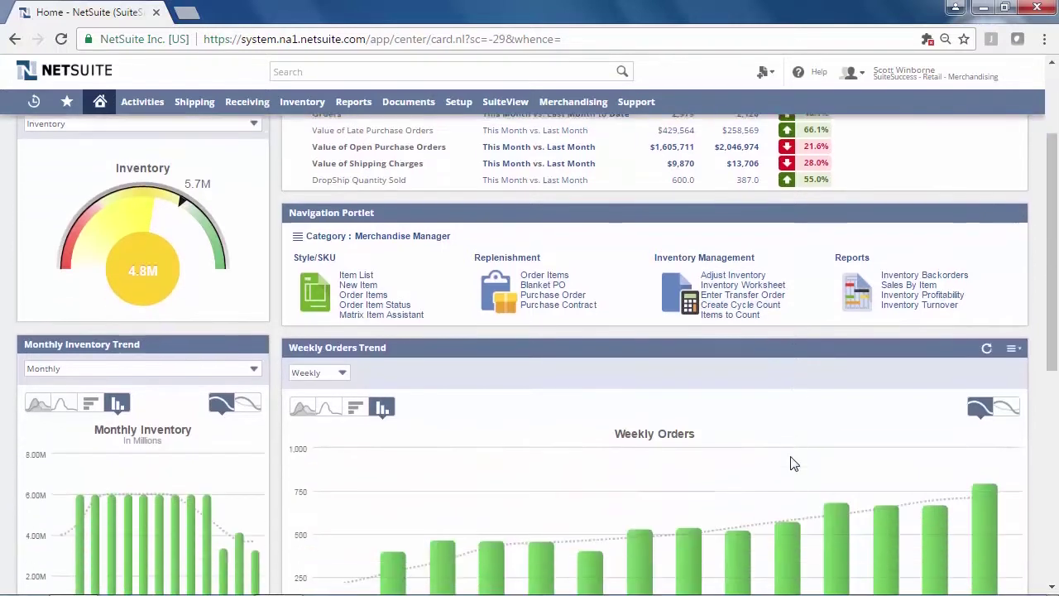
scroll(791, 463, down, 1)
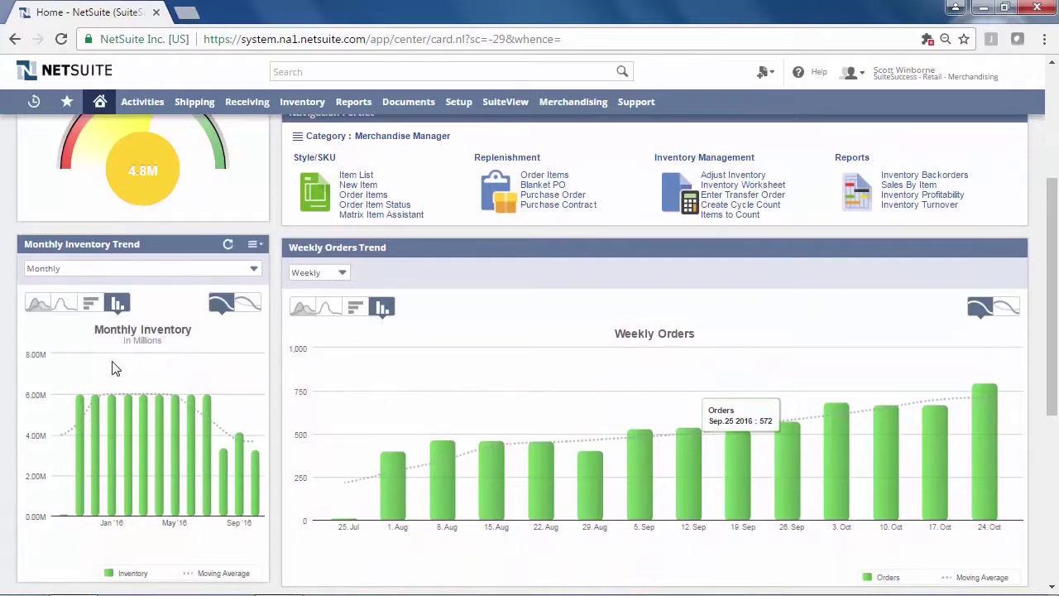
scroll(119, 372, up, 3)
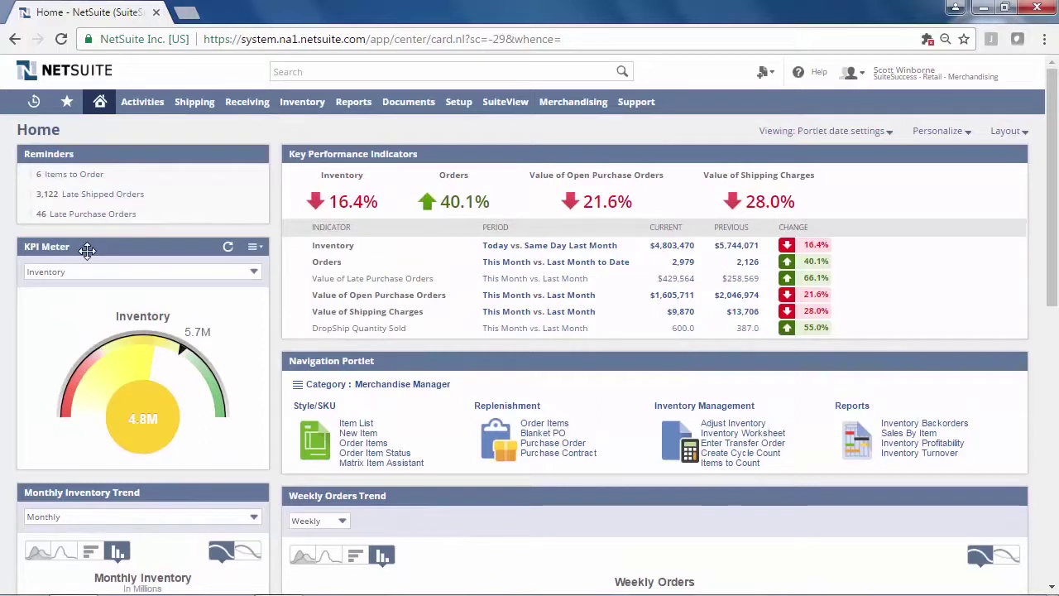
click(253, 273)
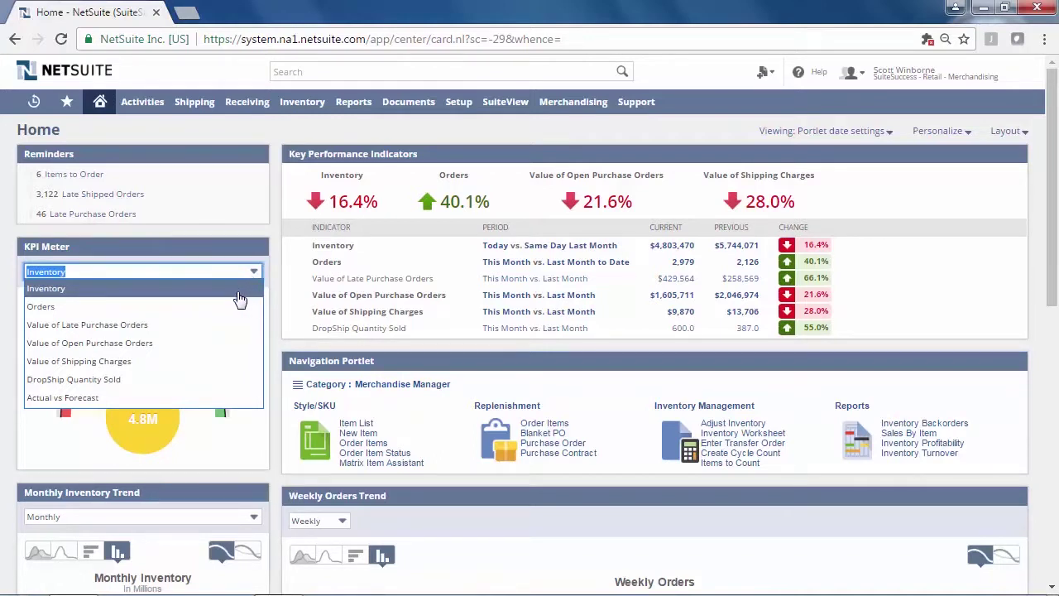
click(166, 344)
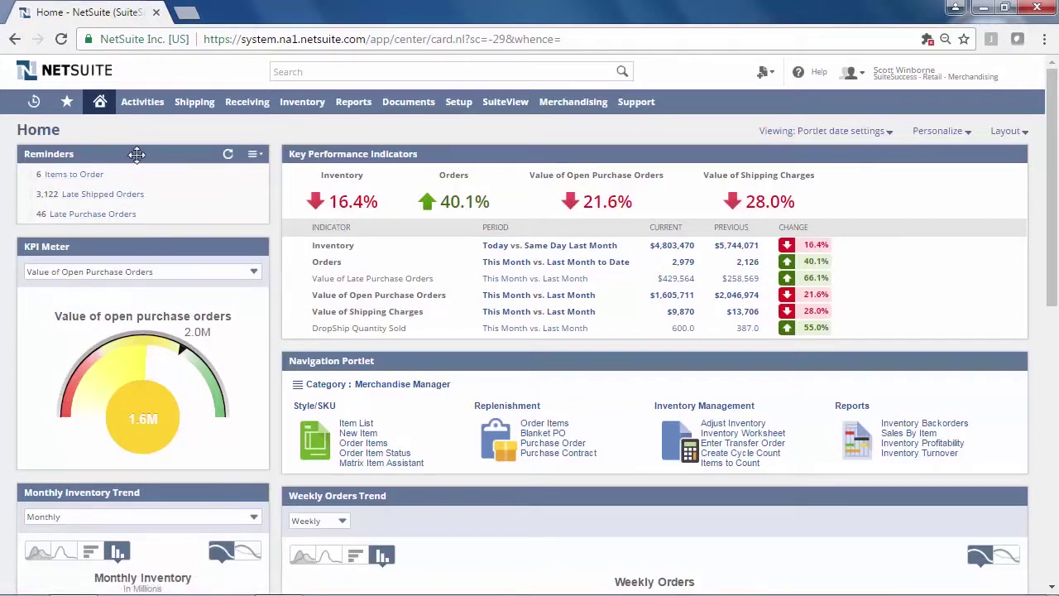
Open the Current Inventory Status report from Reports > Inventory/Items
mouse_move(356, 112)
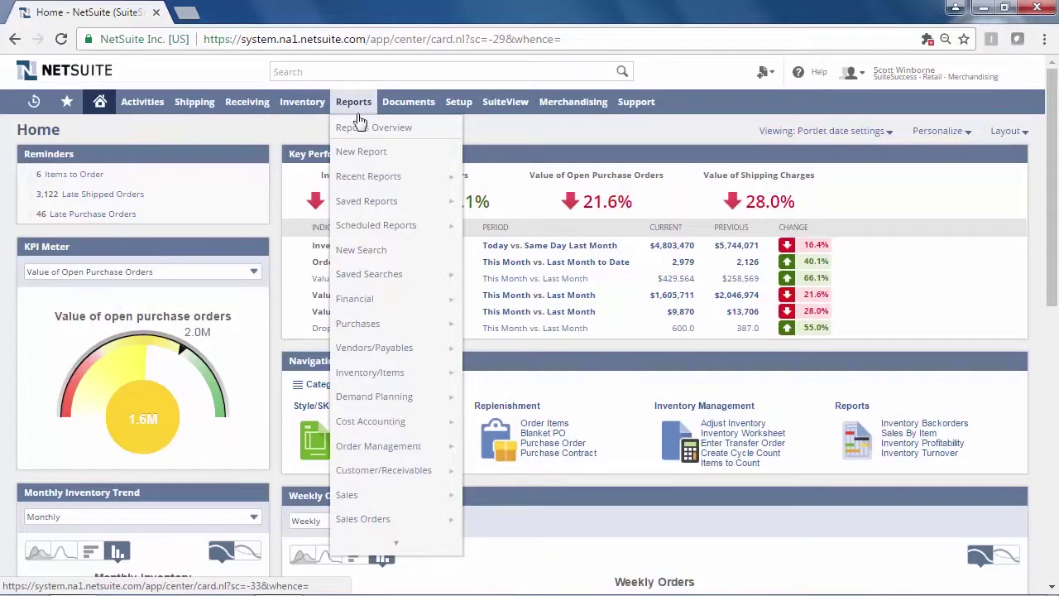
mouse_move(406, 379)
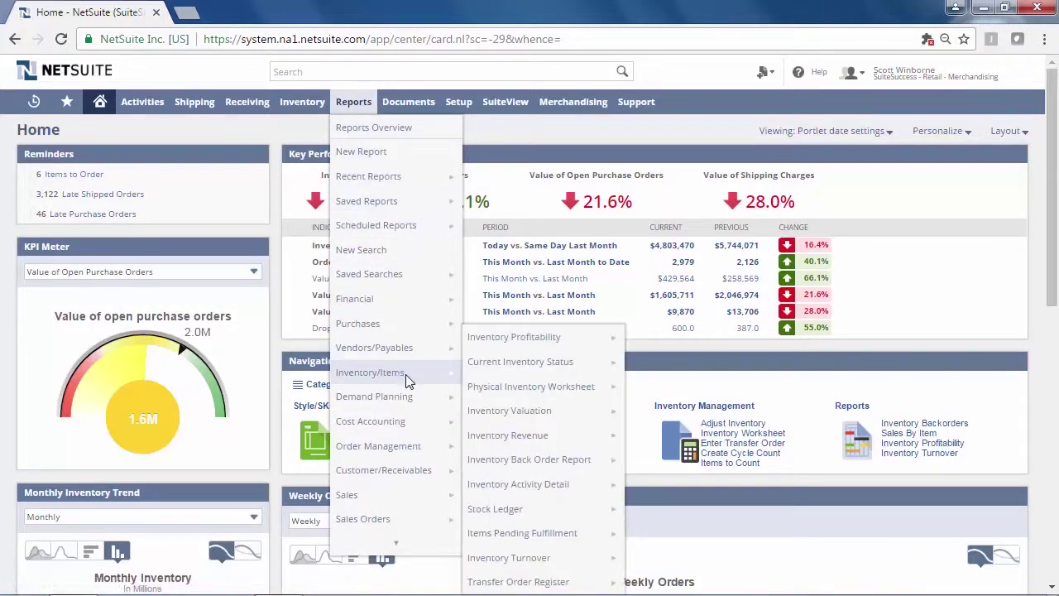
click(542, 372)
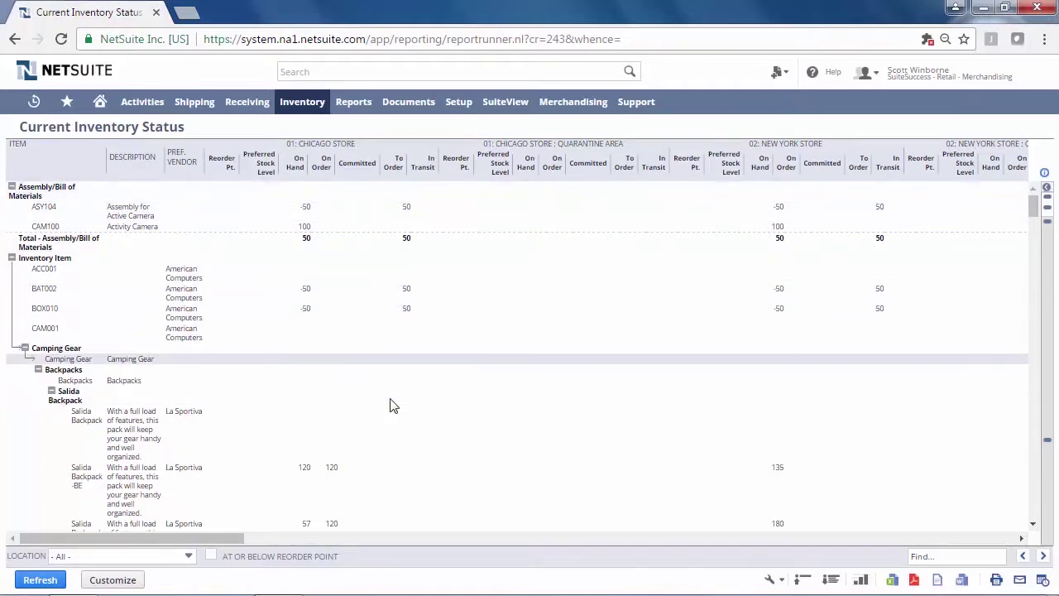
Filter the report to 04: Chicago Distribution Center, refresh it, and find 'rad'
click(190, 555)
scroll(165, 513, down, 2)
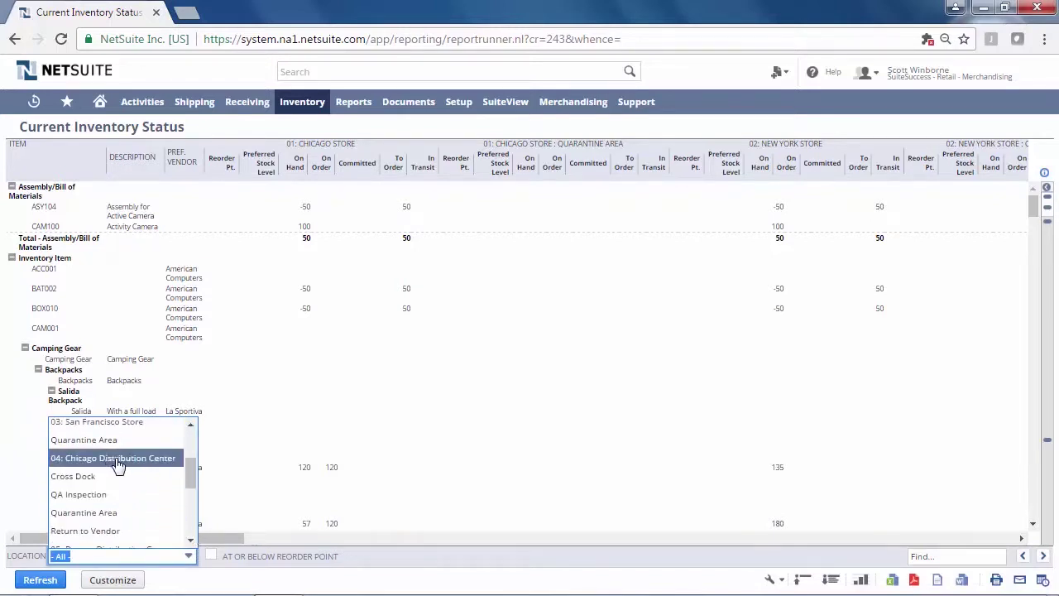
click(114, 459)
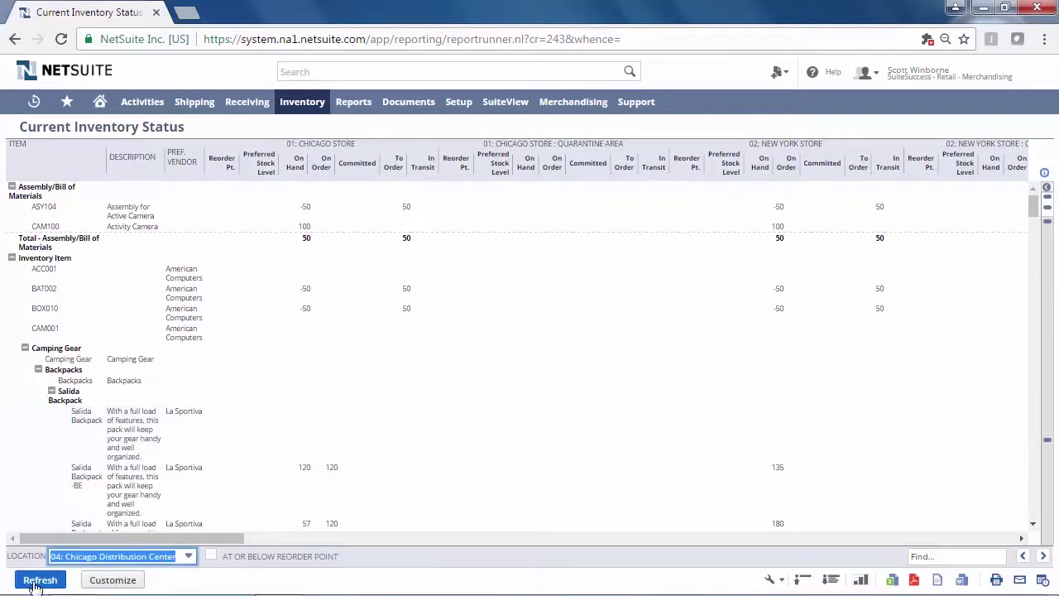
click(34, 582)
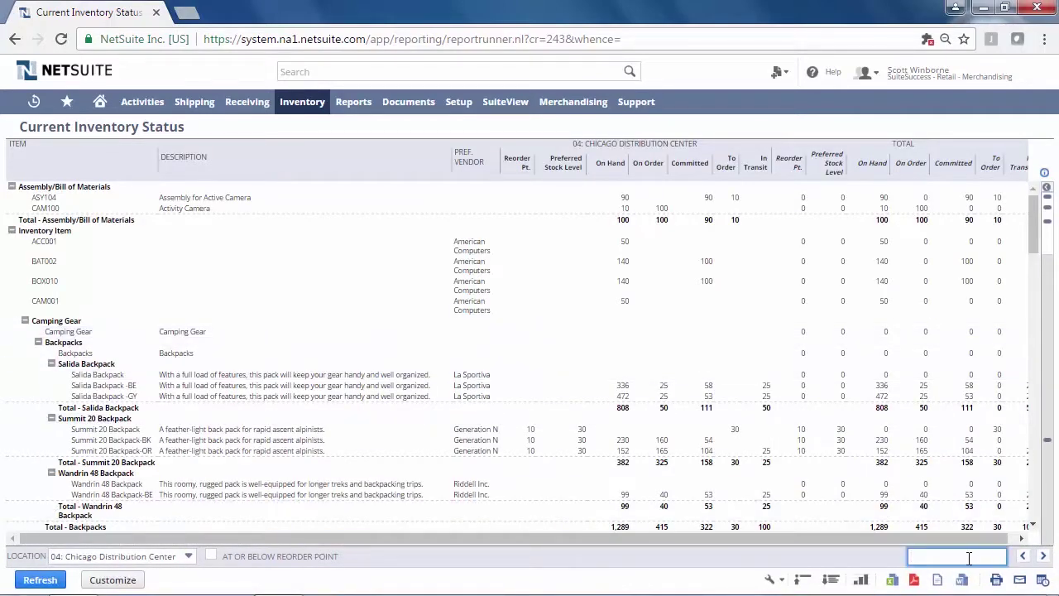
text(rad)
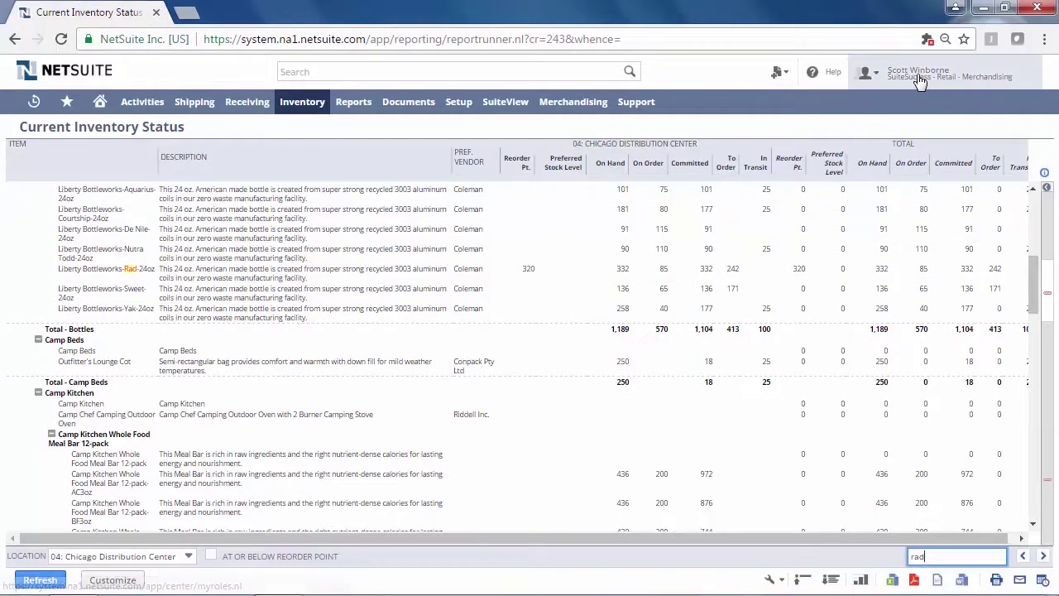
Switch to the Customer Service Representative role and search globally for SO7876
mouse_move(920, 81)
click(951, 473)
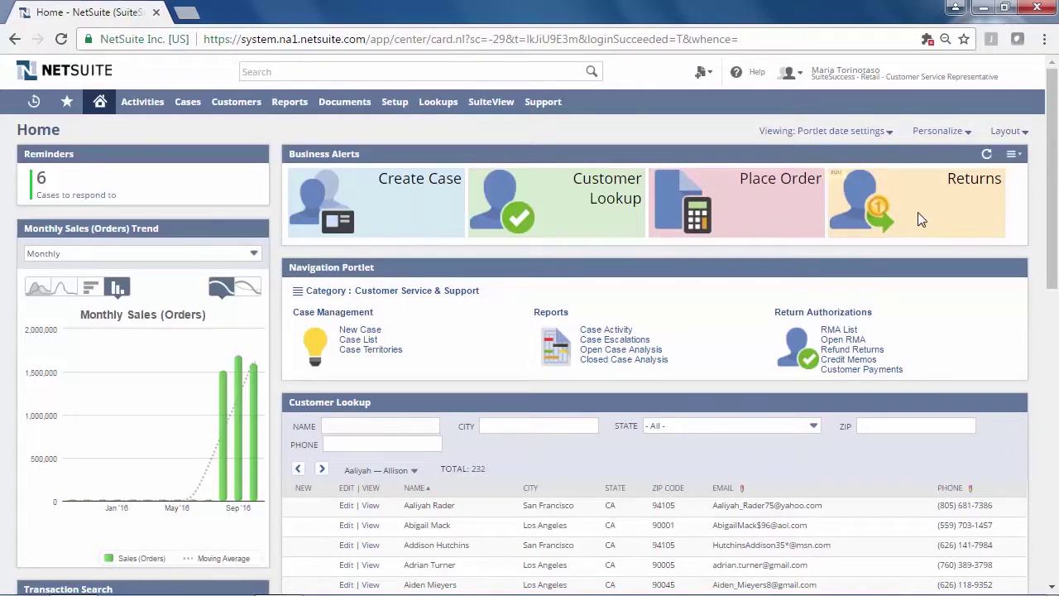
key(alt+g)
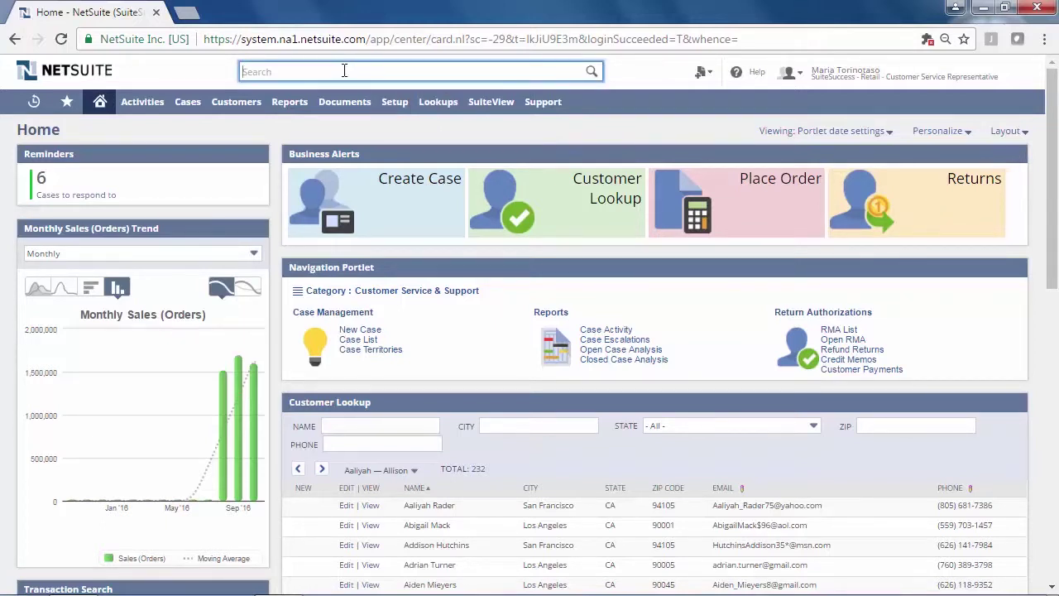
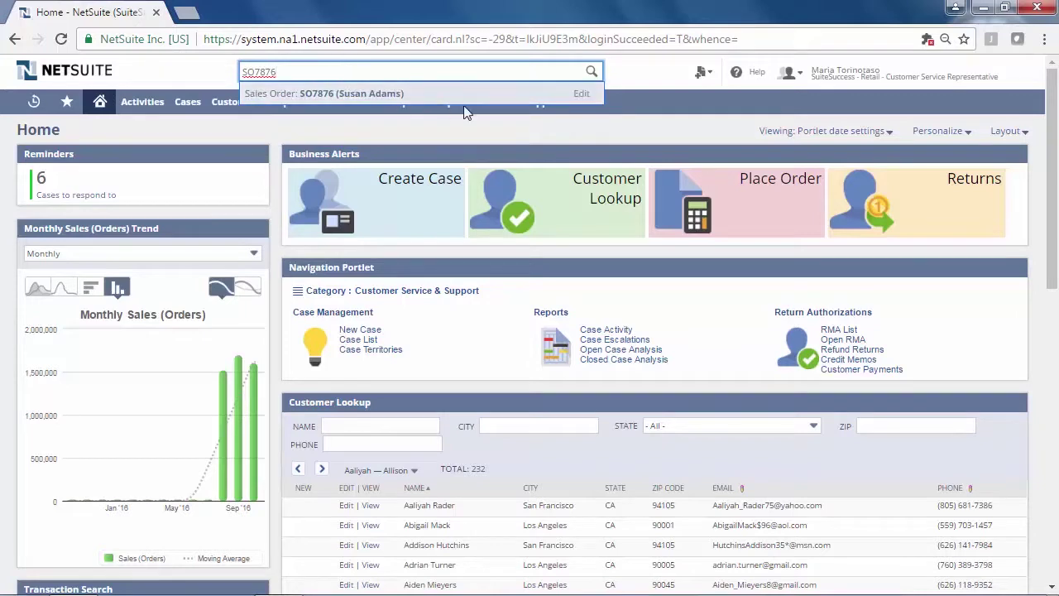
Edit sales order SO7876 keeping eCommerce as channel, and view its UPS Ground shipping details
click(582, 94)
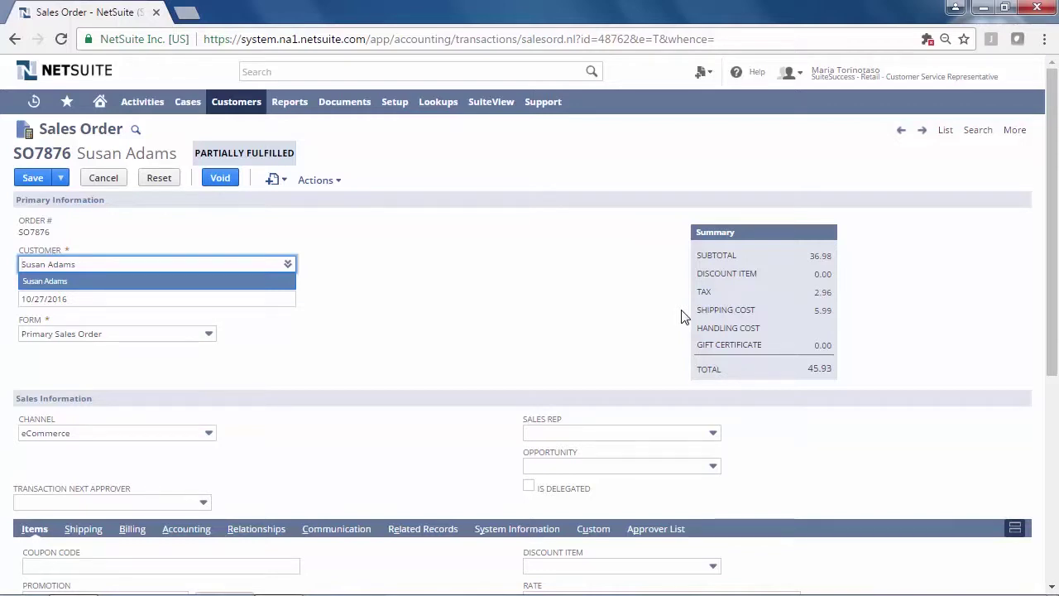
click(660, 309)
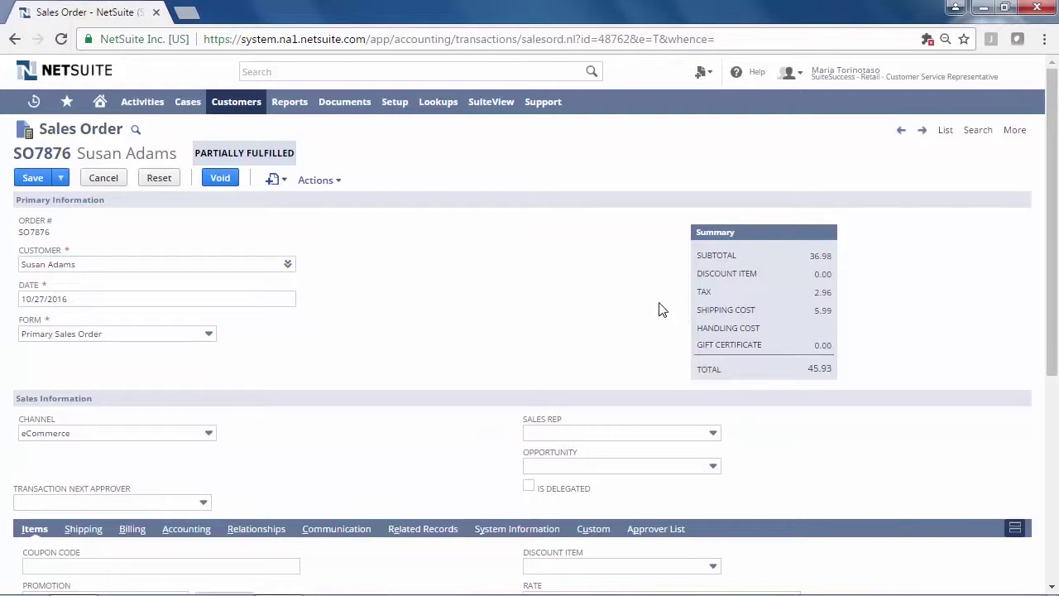
click(209, 436)
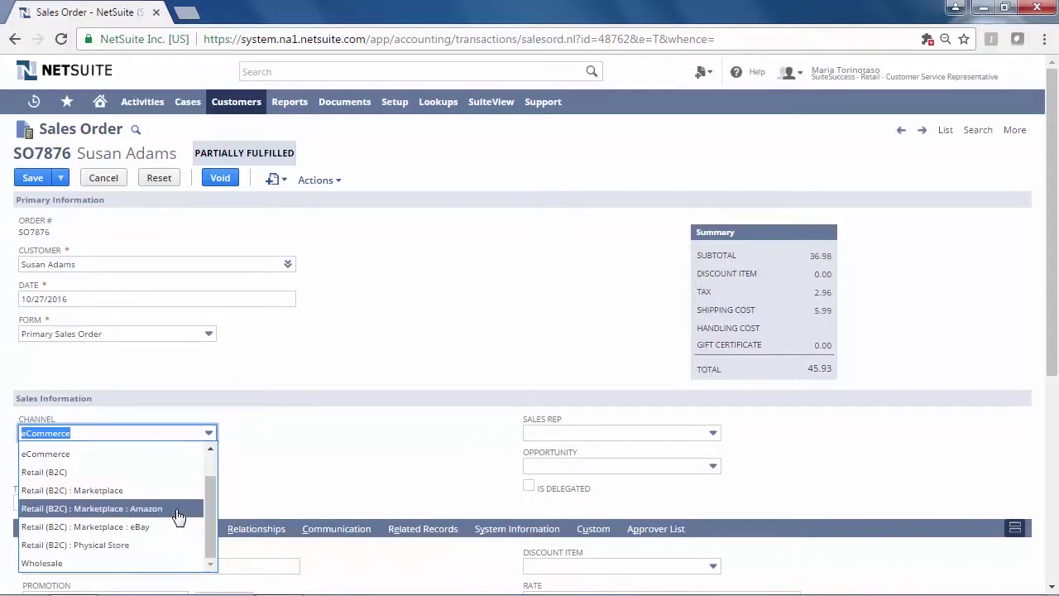
click(260, 485)
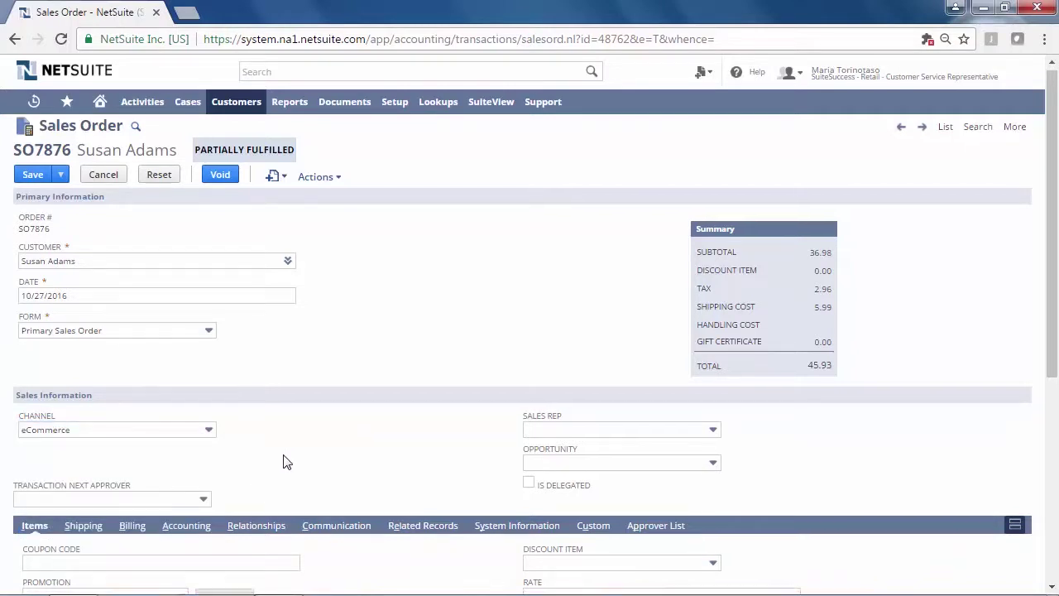
scroll(285, 462, down, 4)
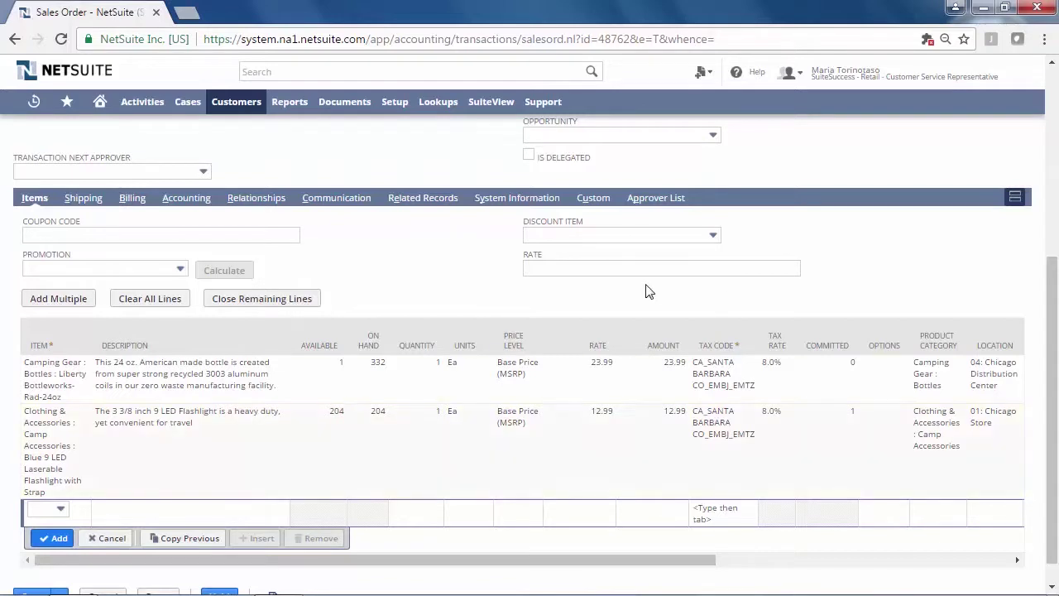
click(83, 201)
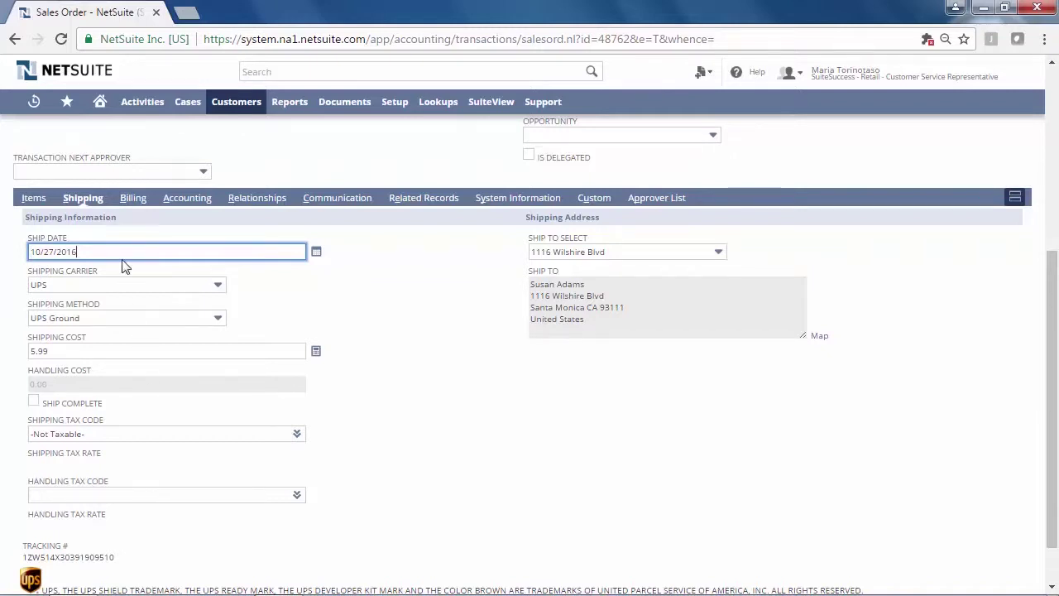
Show the Billing subtab's payment section: American Express with an accepted 45.93 authorization
click(134, 203)
scroll(256, 303, down, 2)
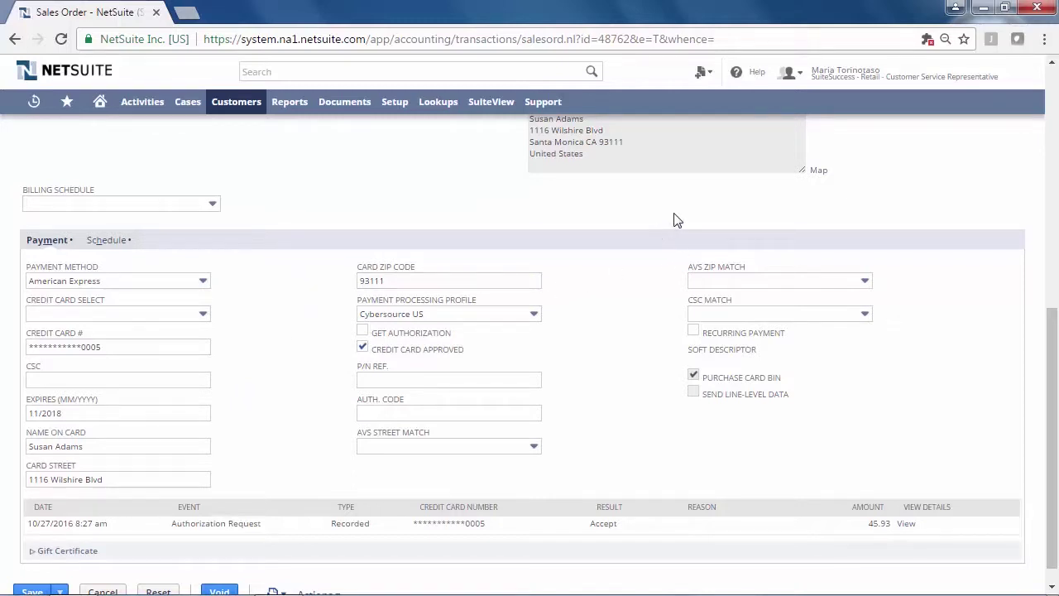
Switch to the SuiteSuccess - Retail - Warehouse Manager role to show its receiving and fulfillment KPIs
mouse_move(850, 80)
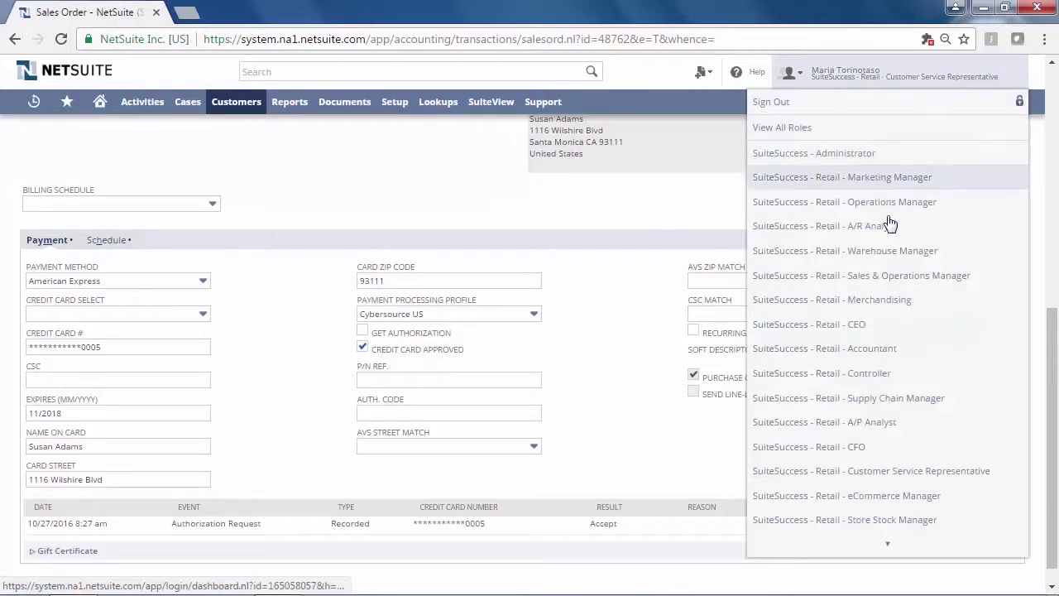
click(829, 251)
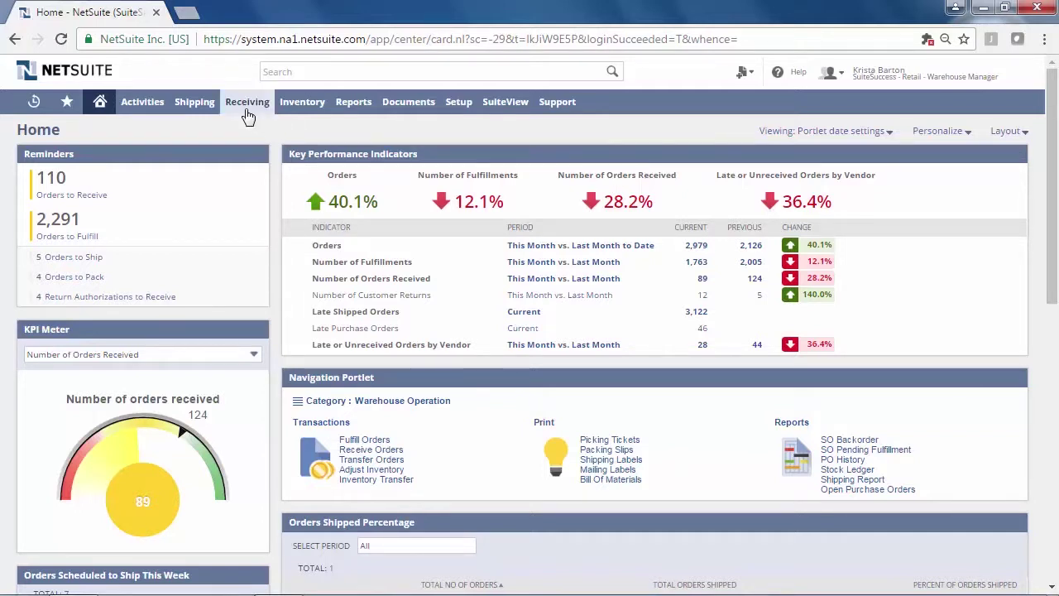
mouse_move(248, 116)
mouse_move(279, 152)
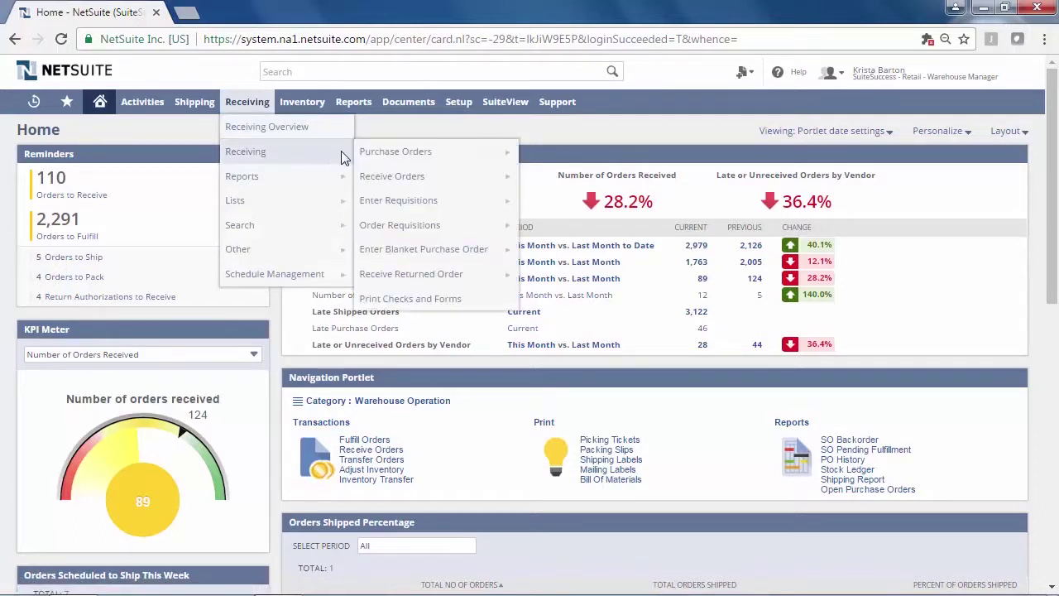
Print the first order's UPS Ground label from Integrated Shipping Labels, rotate the PDF, then close it
click(475, 302)
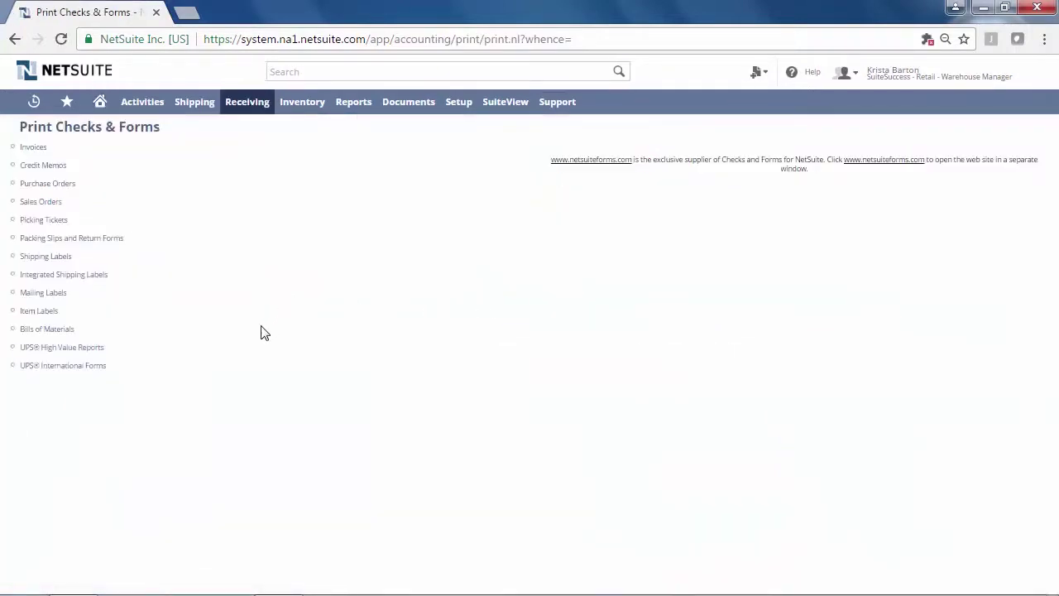
click(79, 279)
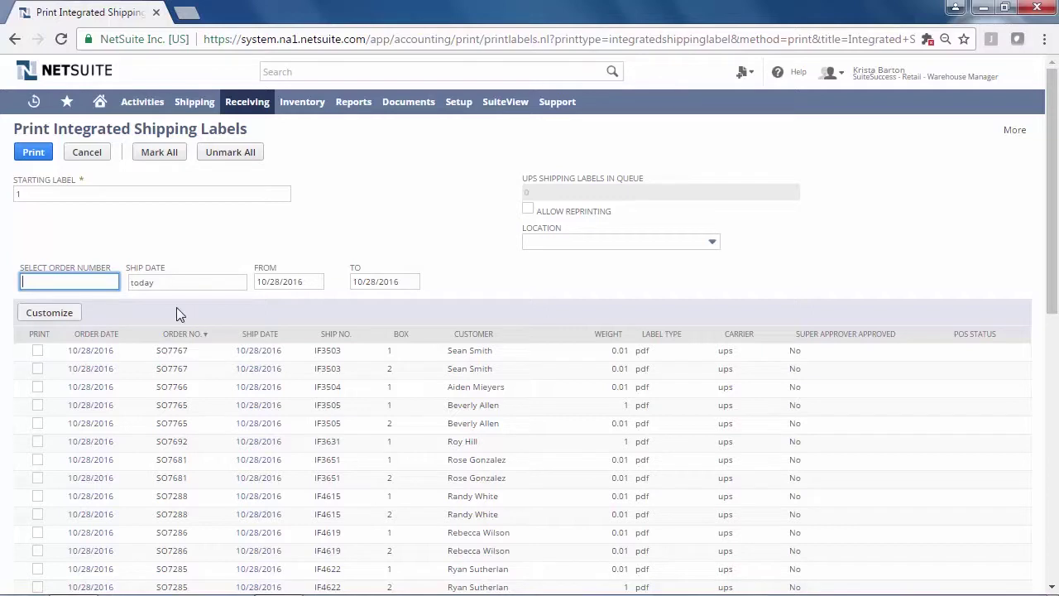
click(38, 350)
click(34, 154)
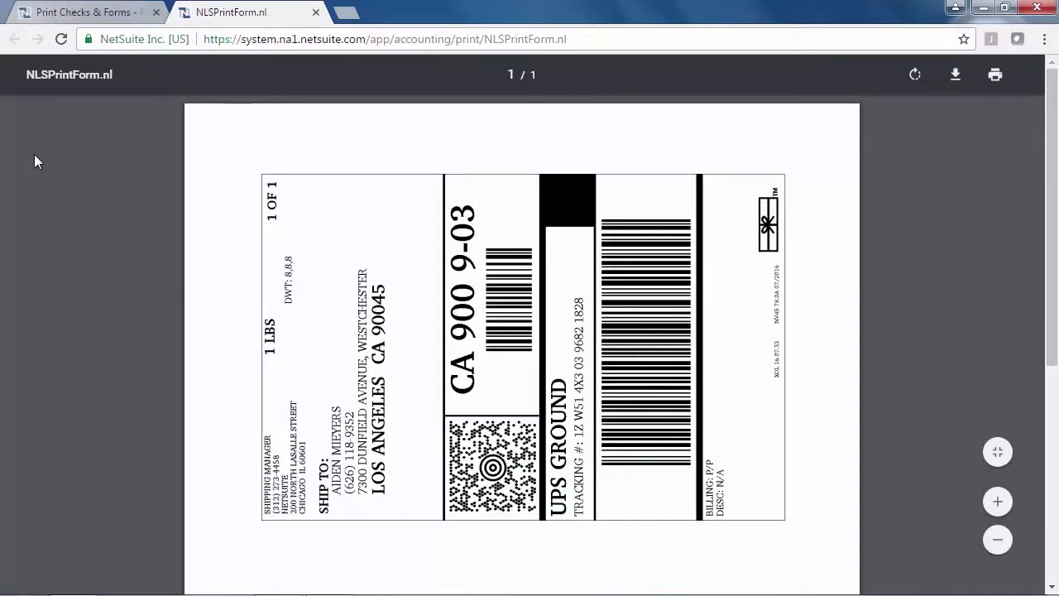
click(914, 75)
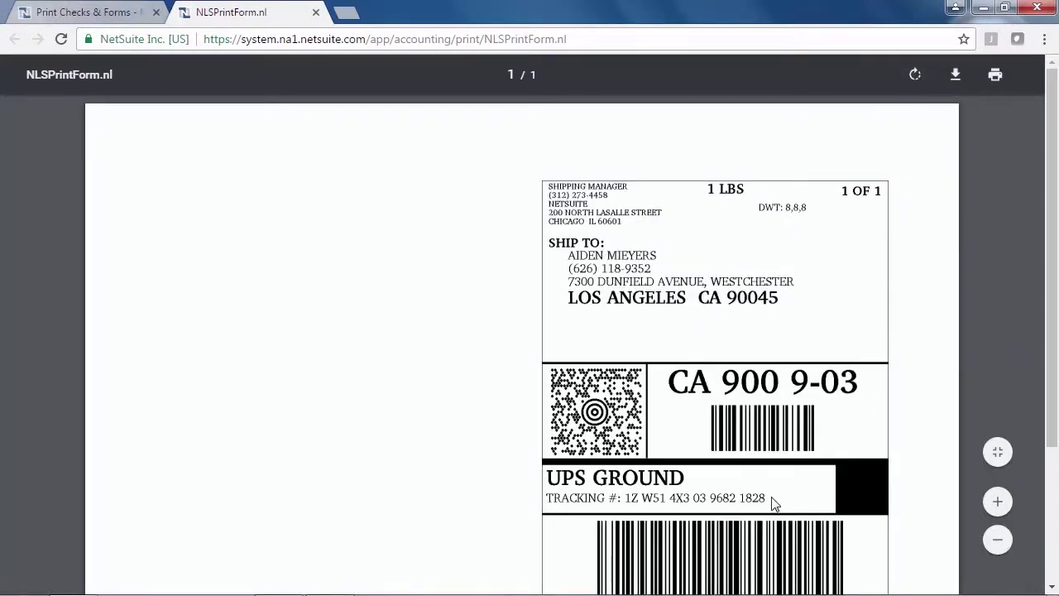
click(316, 14)
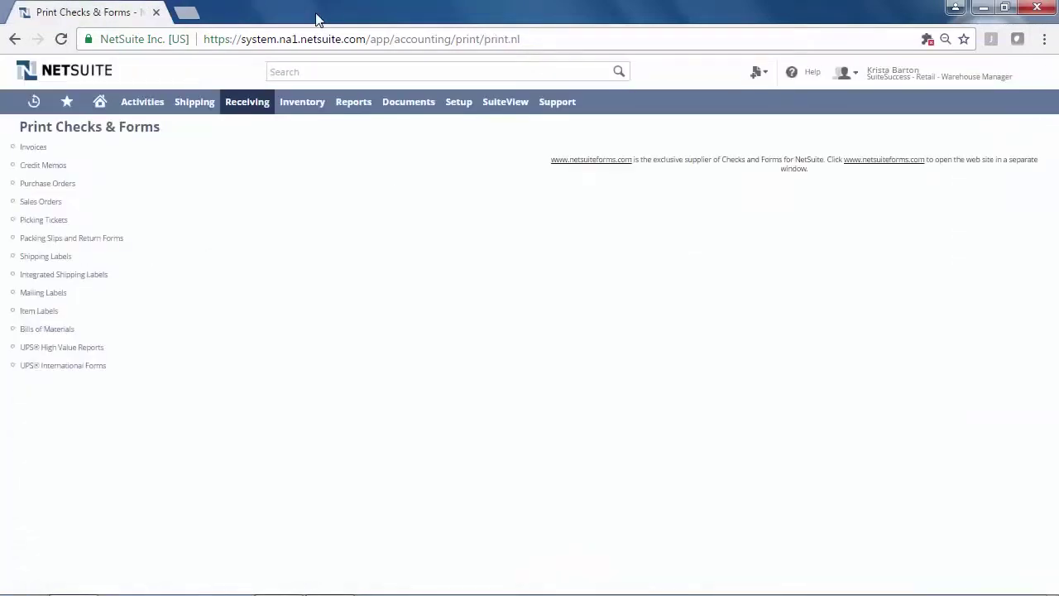
Return Home and switch to the SuiteSuccess - Retail - Customer Service Representative role
click(101, 110)
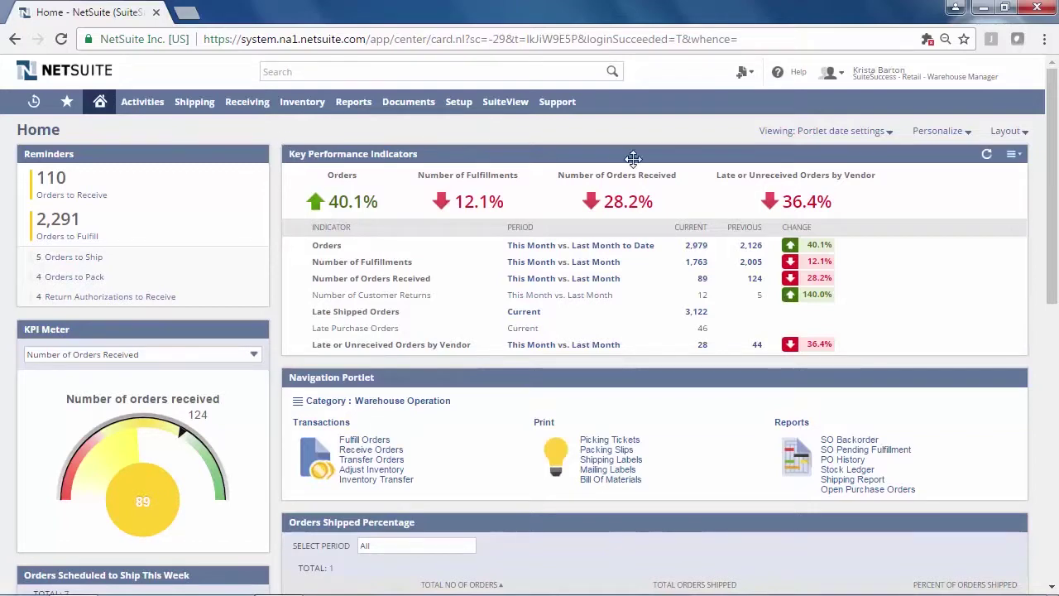
mouse_move(893, 76)
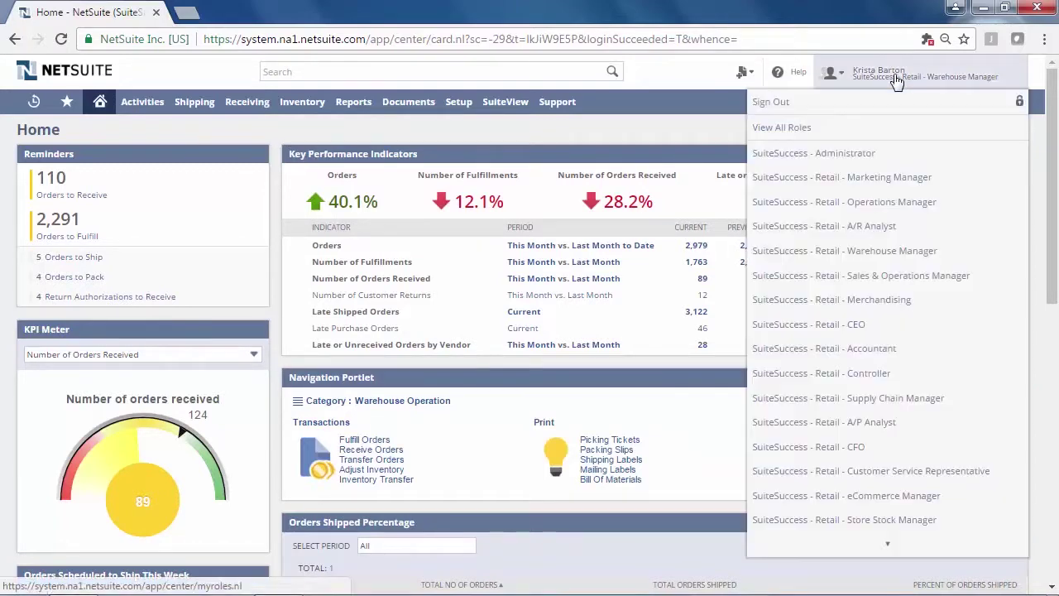
click(943, 478)
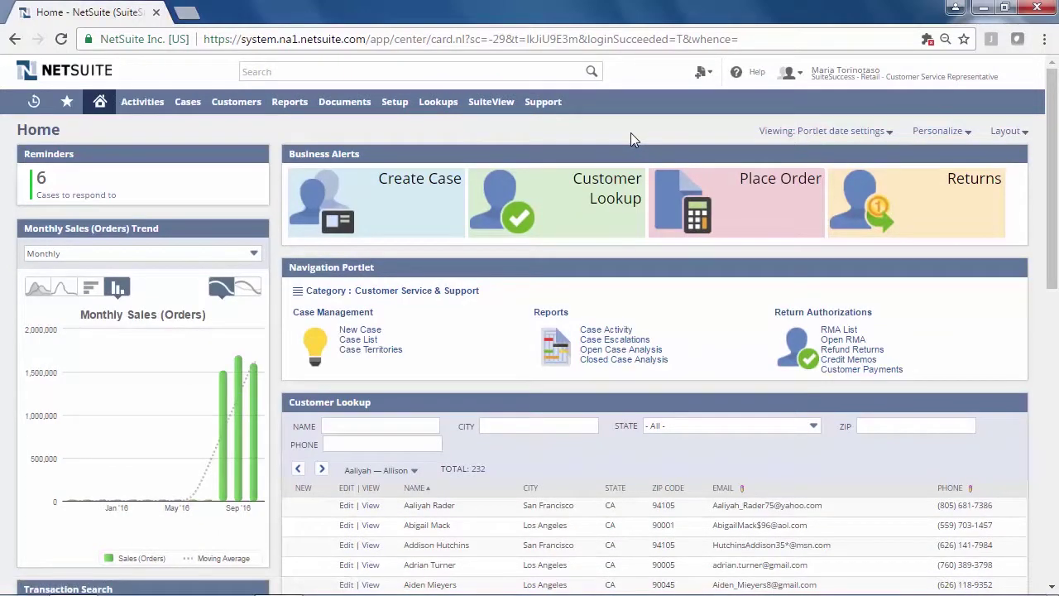
Search globally for the customer's first name and open the matching Customer record
click(318, 71)
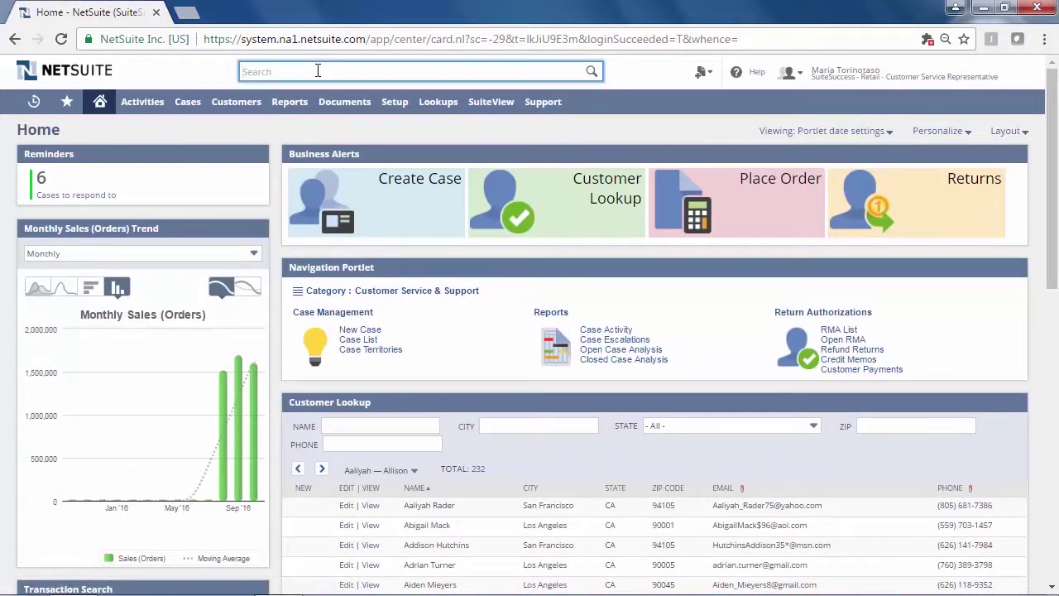
text(susan)
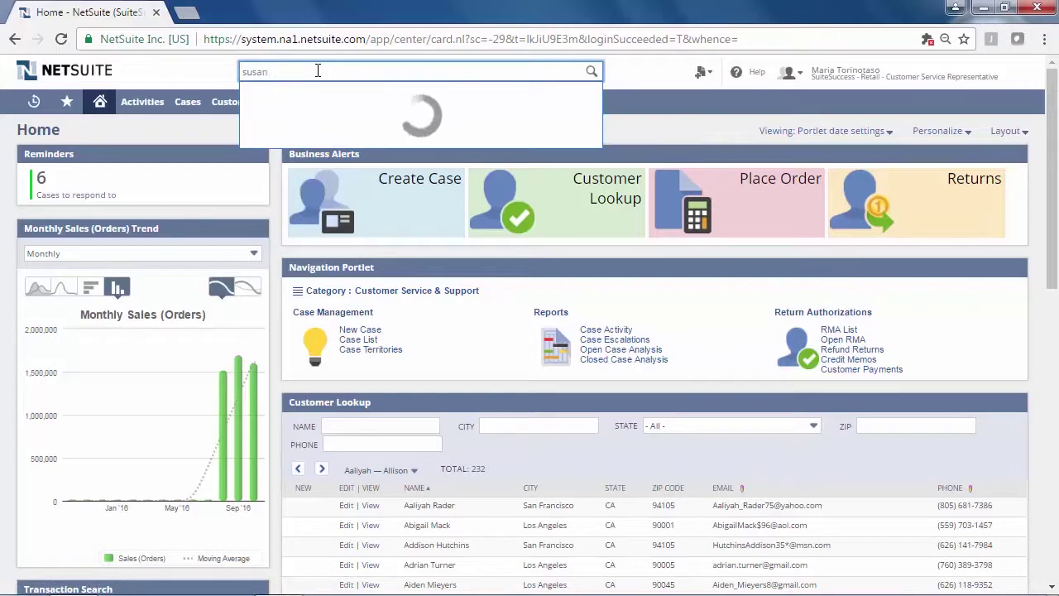
click(318, 93)
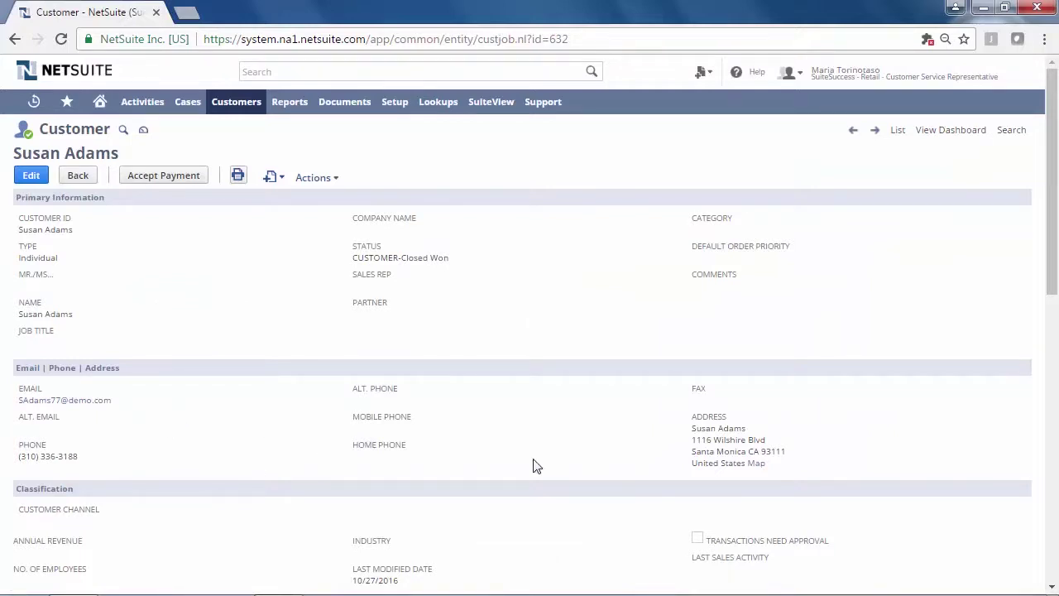
List the customer's Items Purchased under Sales, then show the Support subtab's cases list
scroll(643, 452, down, 1)
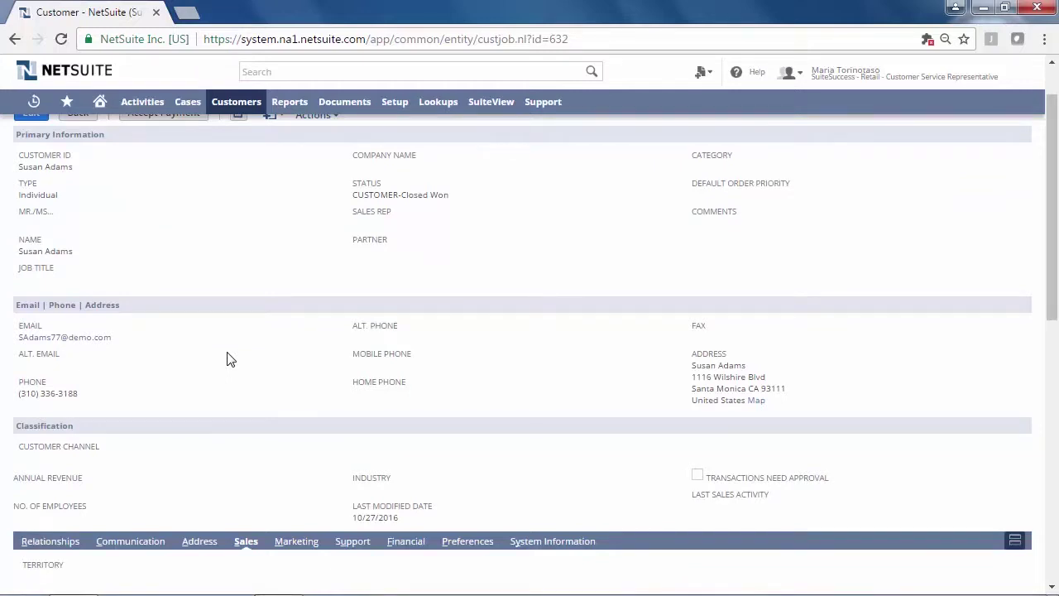
scroll(230, 358, down, 3)
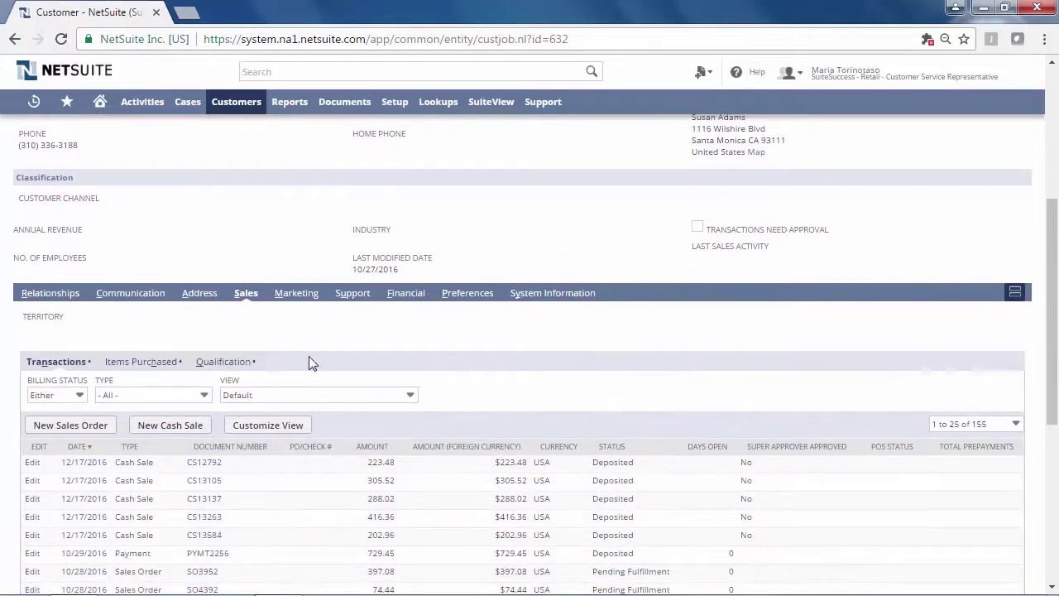
click(172, 362)
scroll(201, 403, down, 1)
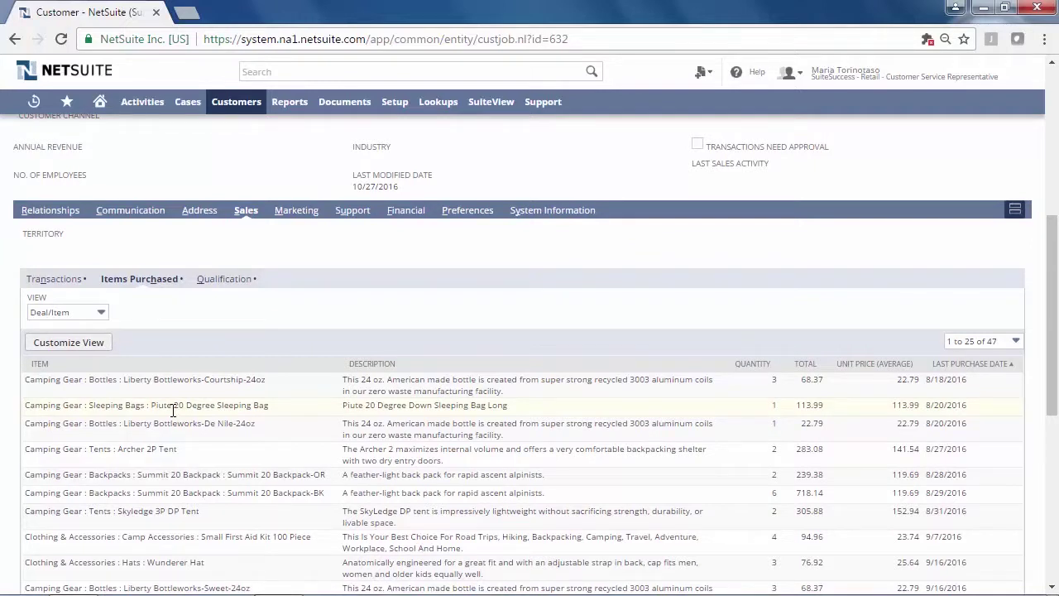
scroll(173, 411, down, 1)
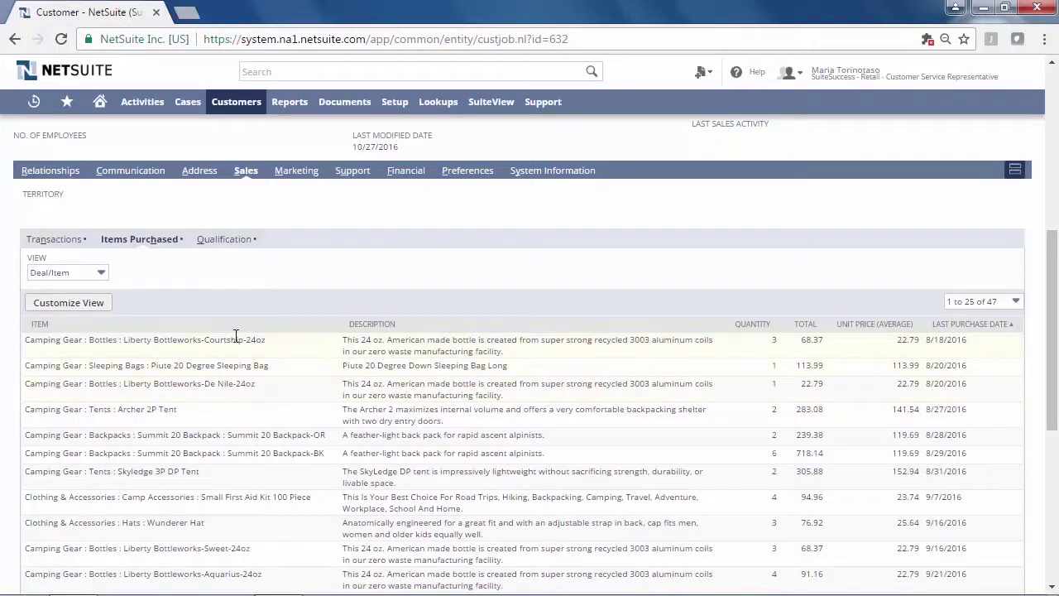
click(351, 174)
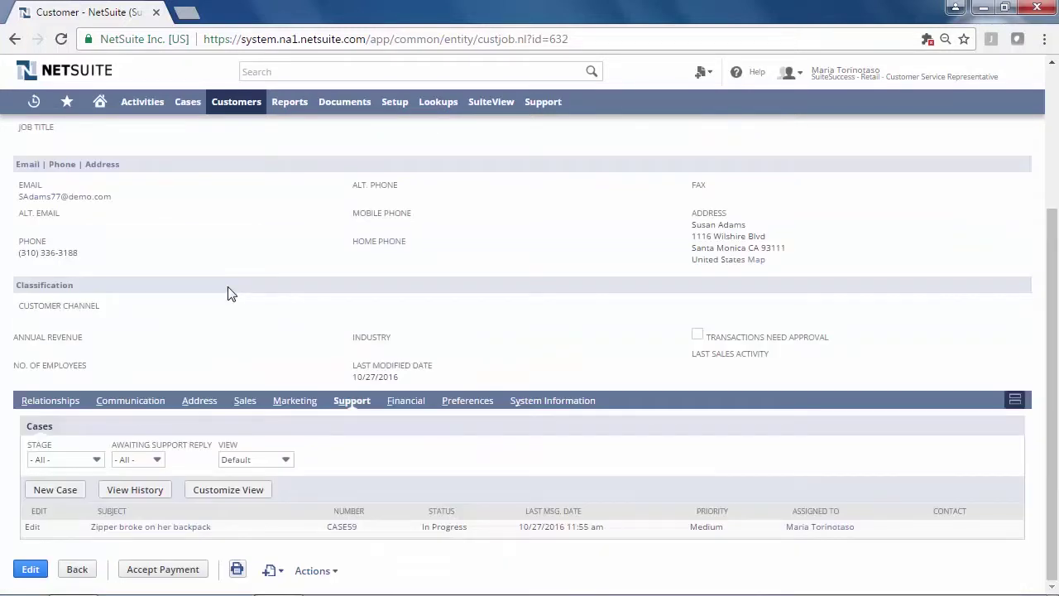